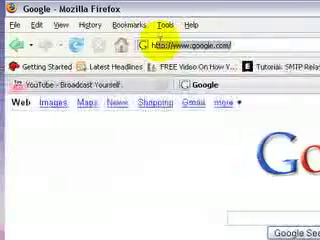
pyautogui.write('h')
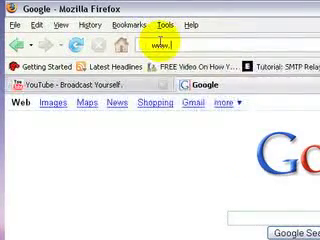
pyautogui.write('down.c')
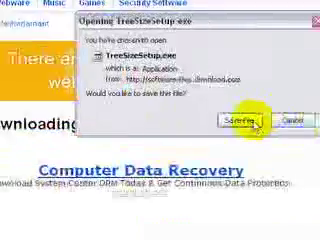
# Save TreeSizeSetup.exe, run it, and approve the Open Executable File warning.
pyautogui.click(240, 120)
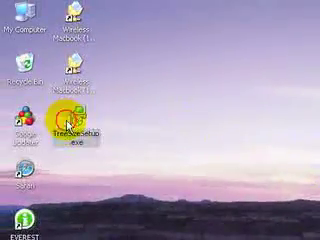
pyautogui.doubleClick(68, 122)
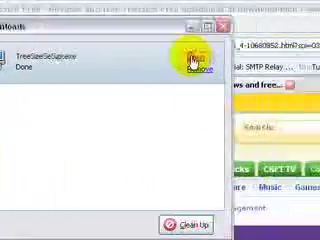
pyautogui.click(302, 58)
pyautogui.click(91, 160)
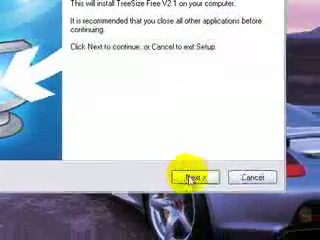
# Run the TreeSize Free V2.1 wizard with default options, keeping the additional icons.
pyautogui.click(193, 178)
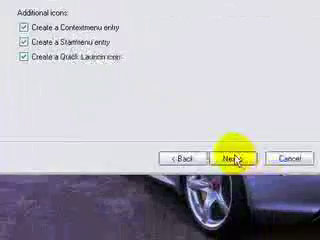
pyautogui.click(296, 223)
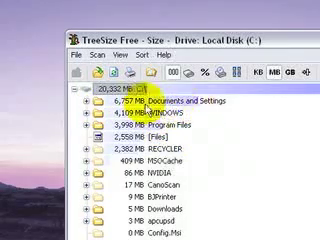
# Expand Documents and Settings, BBC LLC and Application Data, then collapse Application Data.
pyautogui.click(88, 101)
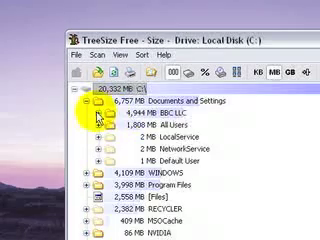
pyautogui.click(99, 114)
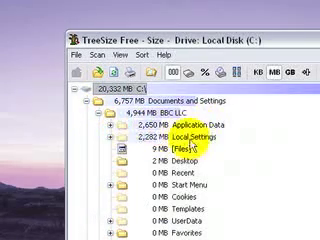
pyautogui.click(110, 126)
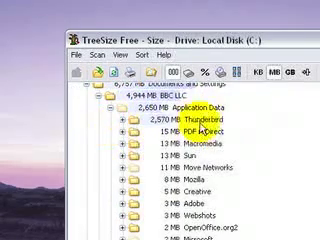
pyautogui.click(111, 110)
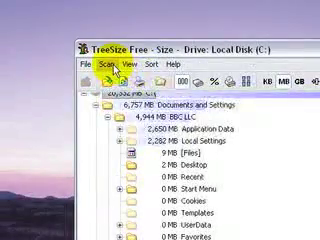
# Scan Local Disk (F:) and expand My Documents.
pyautogui.click(107, 64)
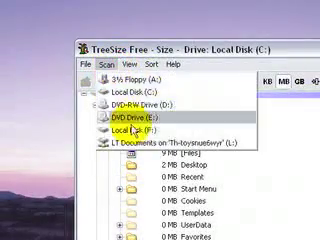
pyautogui.click(130, 130)
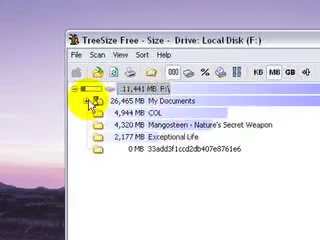
pyautogui.click(88, 102)
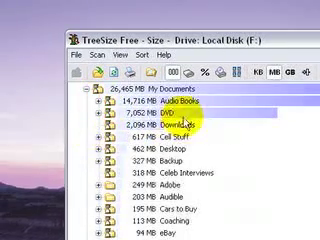
# Expand Audio Books, Wealth & Wisdom Vol. III and its CD 17 folder.
pyautogui.click(99, 101)
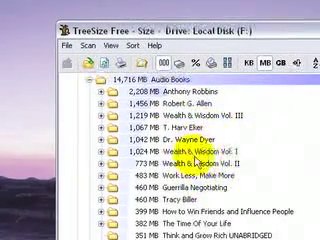
pyautogui.scroll(2, 195, 160)
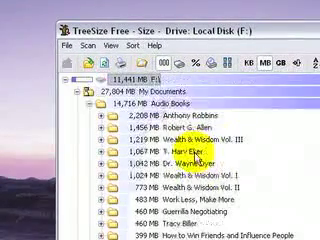
pyautogui.click(101, 140)
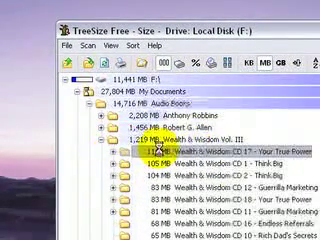
pyautogui.rightClick(150, 151)
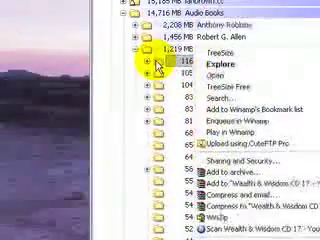
pyautogui.click(155, 65)
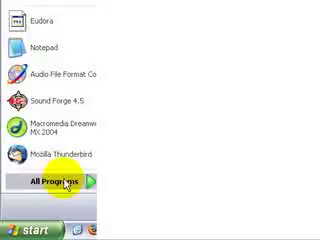
# Show All Programs in the Start menu.
pyautogui.click(62, 183)
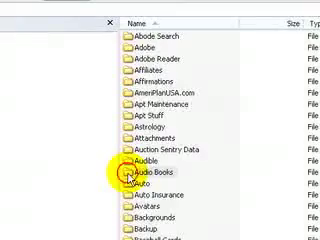
# Open Audio Books > Brian Tracy > Eat That Frog and switch to Details view.
pyautogui.doubleClick(140, 172)
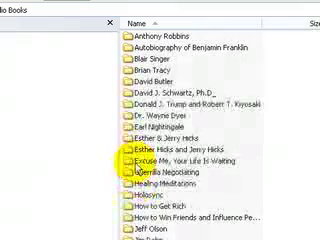
pyautogui.doubleClick(138, 70)
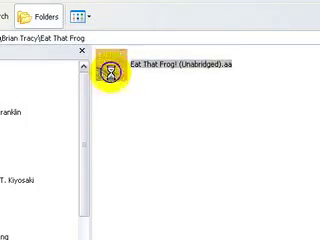
pyautogui.rightClick(132, 162)
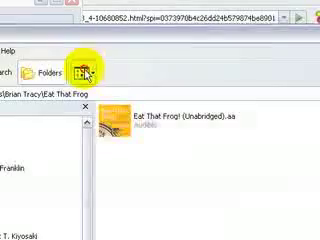
pyautogui.click(84, 72)
pyautogui.click(159, 164)
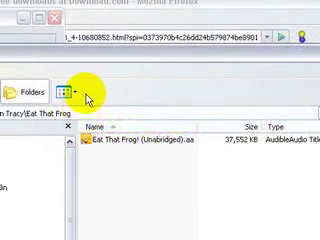
# Open Blair Singer's Little Voice Management System folder from the Folders pane in Details view.
pyautogui.click(66, 93)
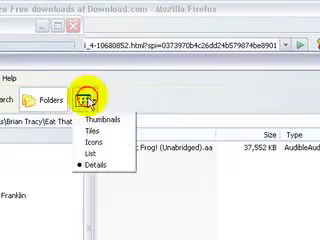
pyautogui.click(97, 165)
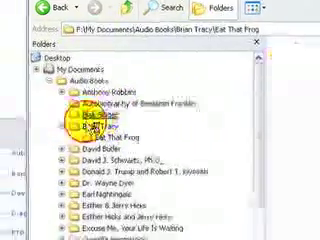
pyautogui.click(92, 116)
pyautogui.click(140, 126)
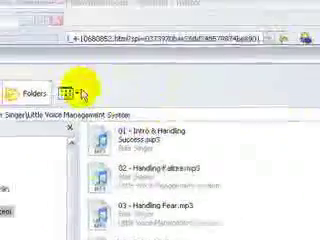
pyautogui.click(131, 16)
pyautogui.click(140, 72)
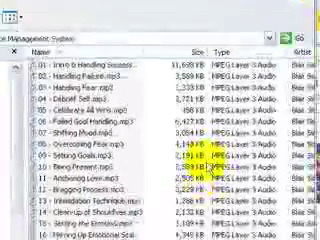